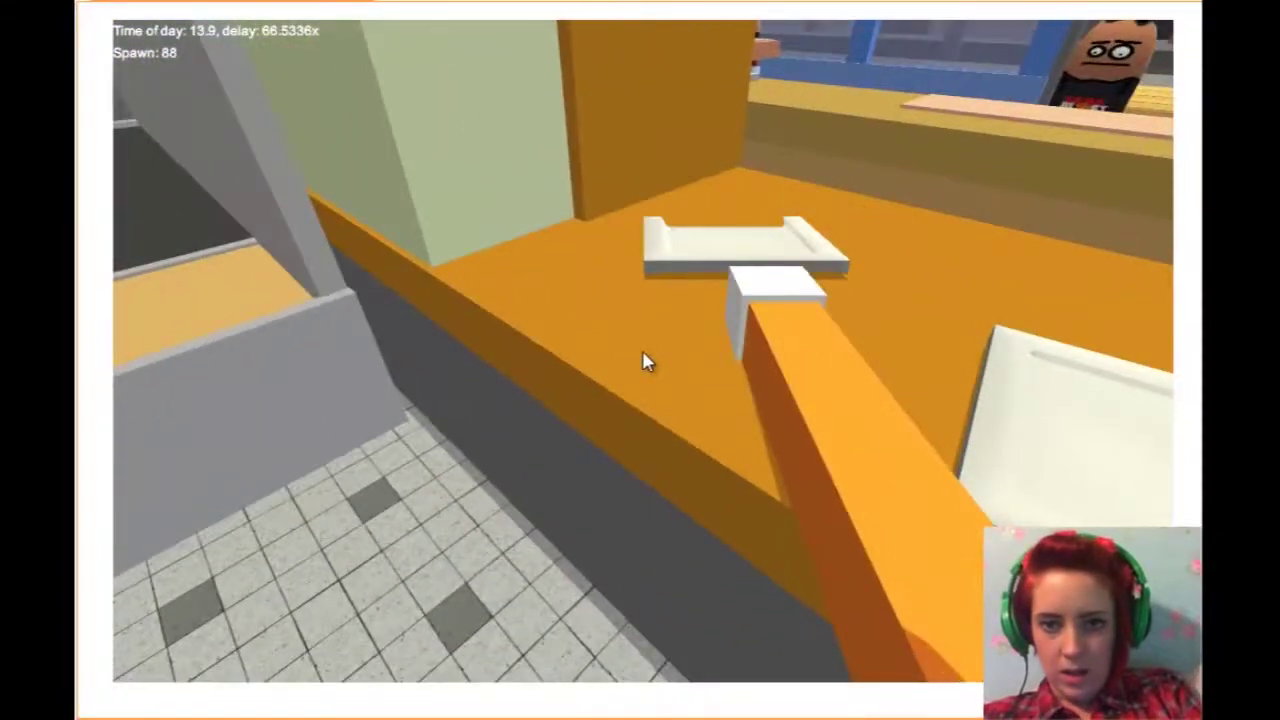
click(645, 362)
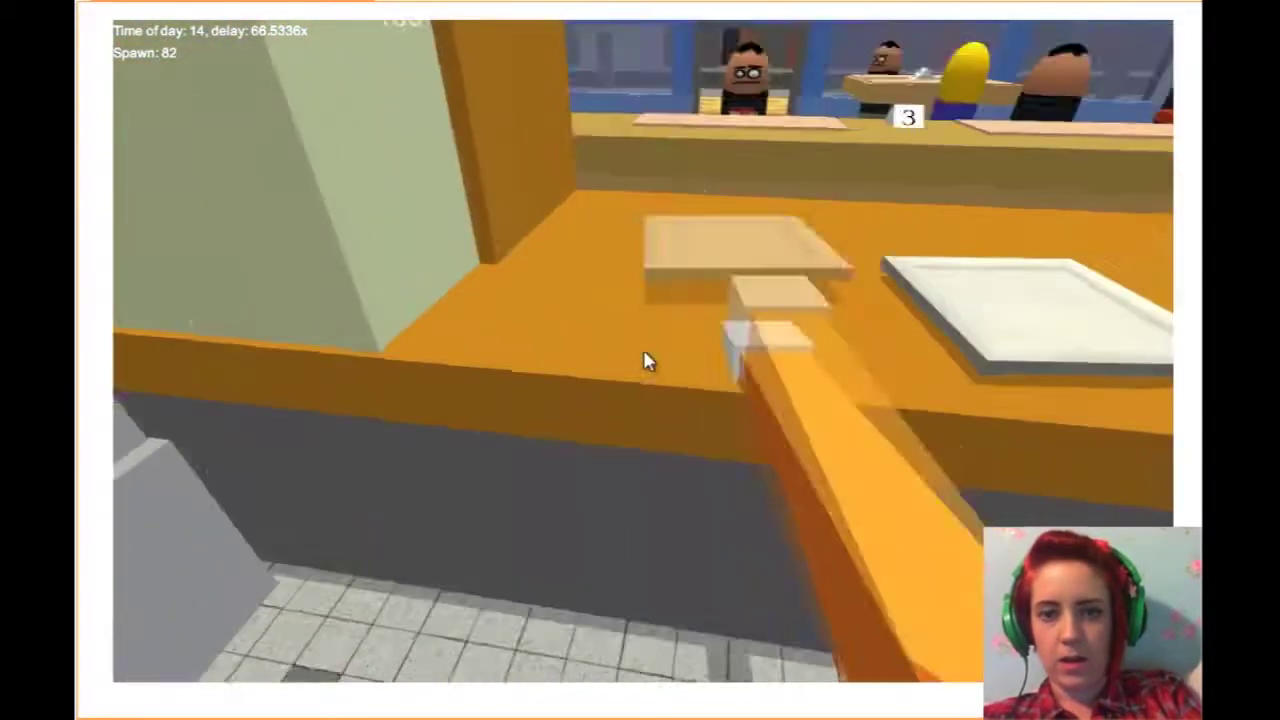
click(645, 362)
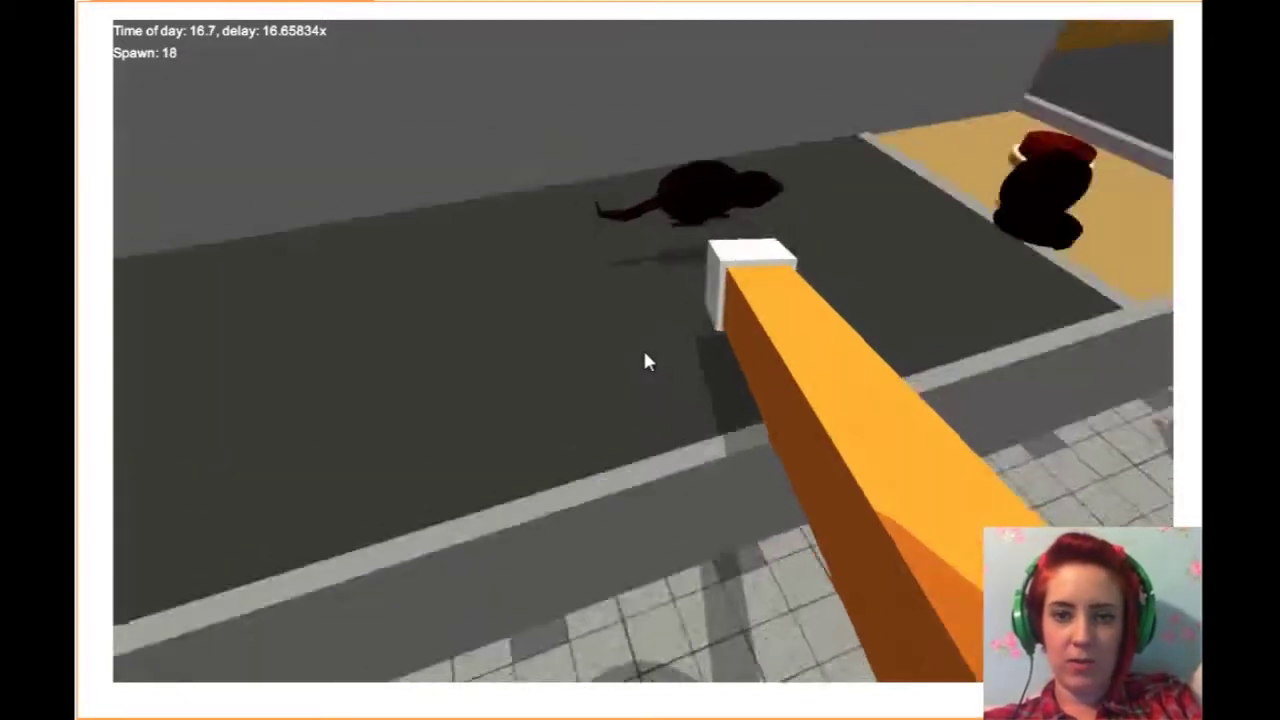
drag(645, 362, 645, 362)
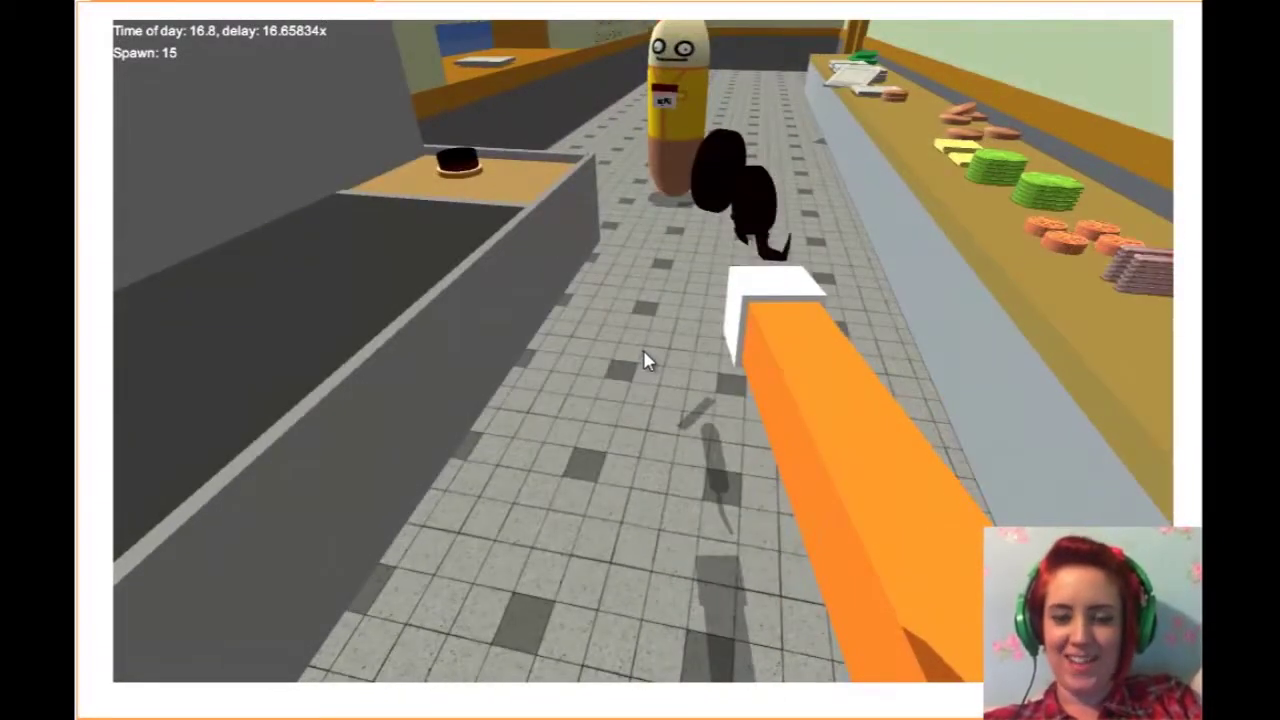
click(645, 362)
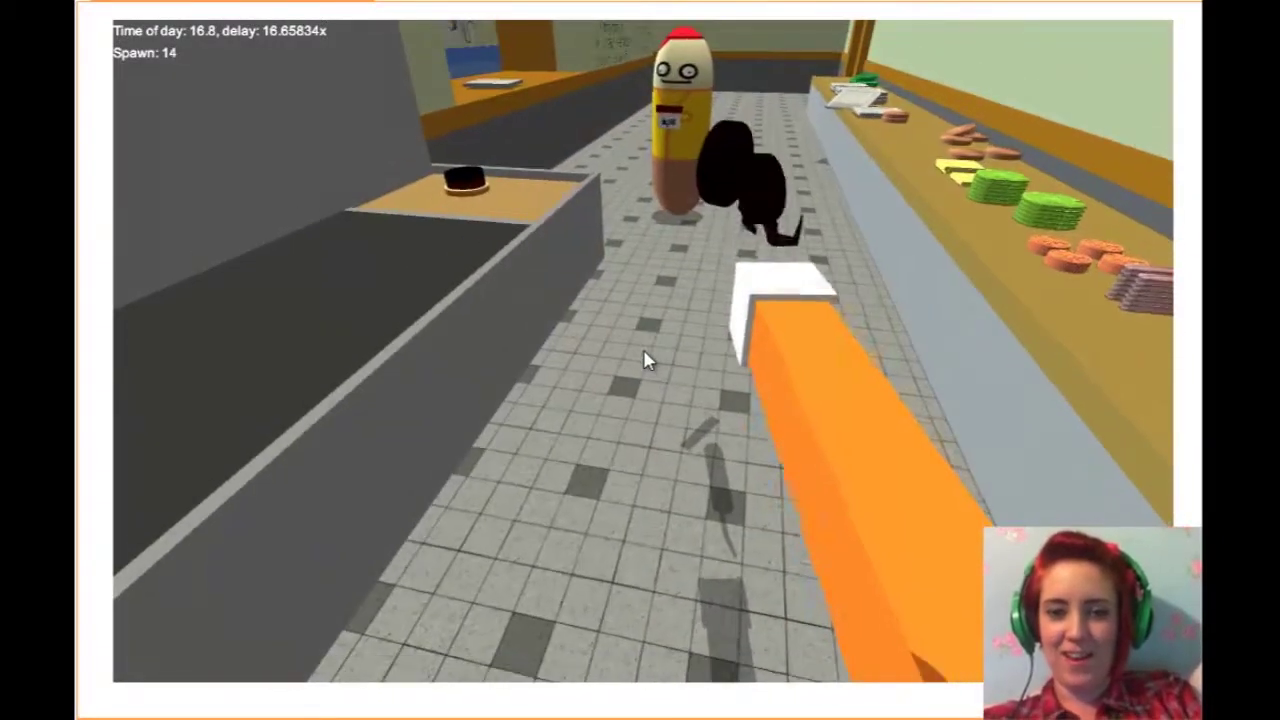
click(645, 362)
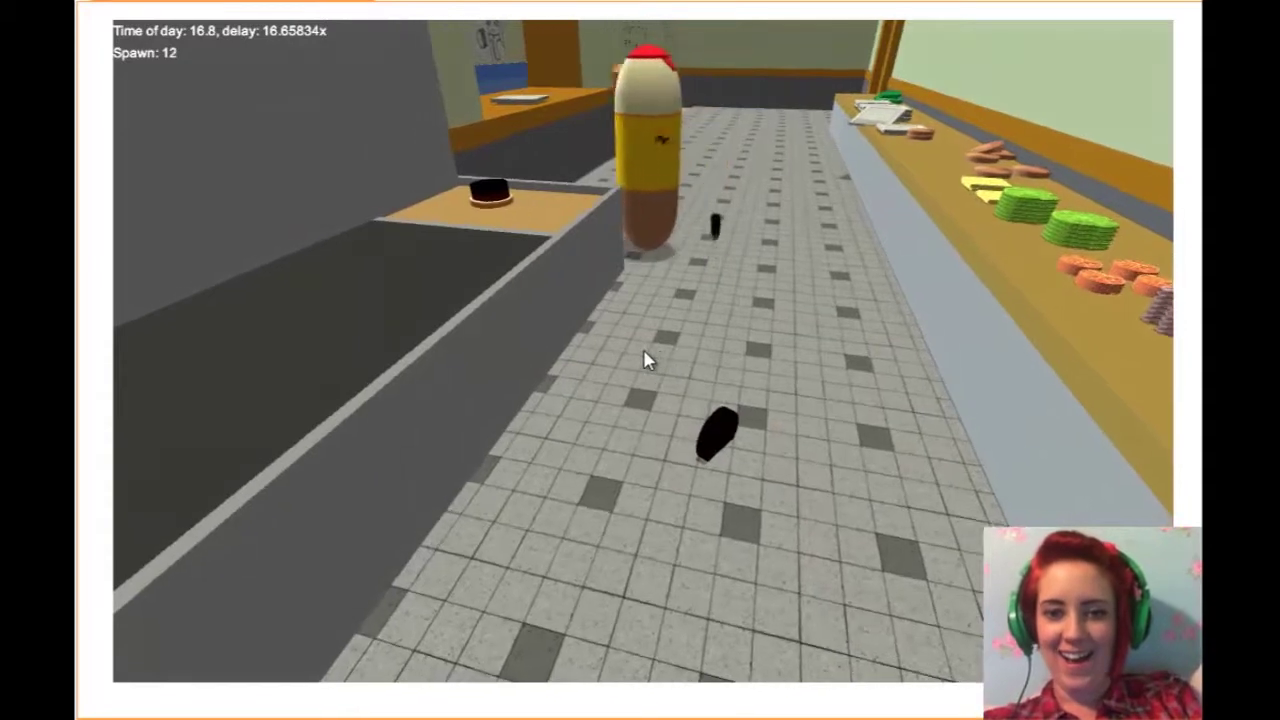
click(645, 362)
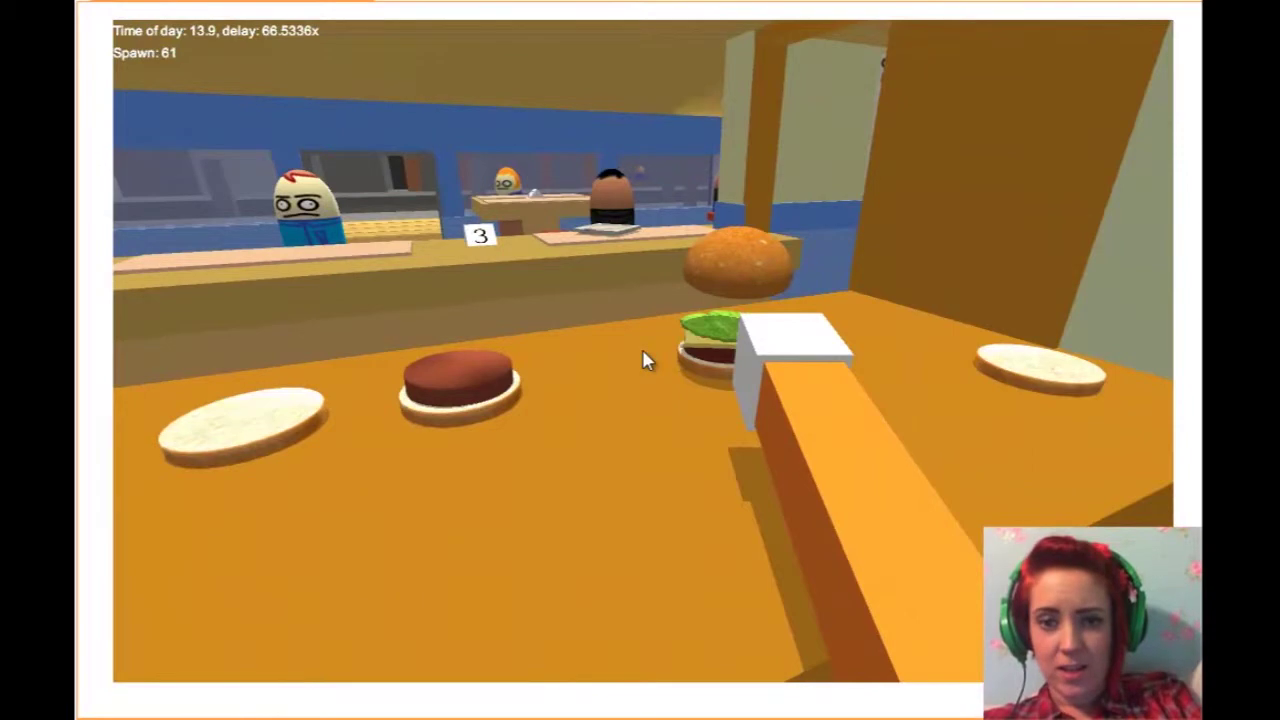
click(645, 360)
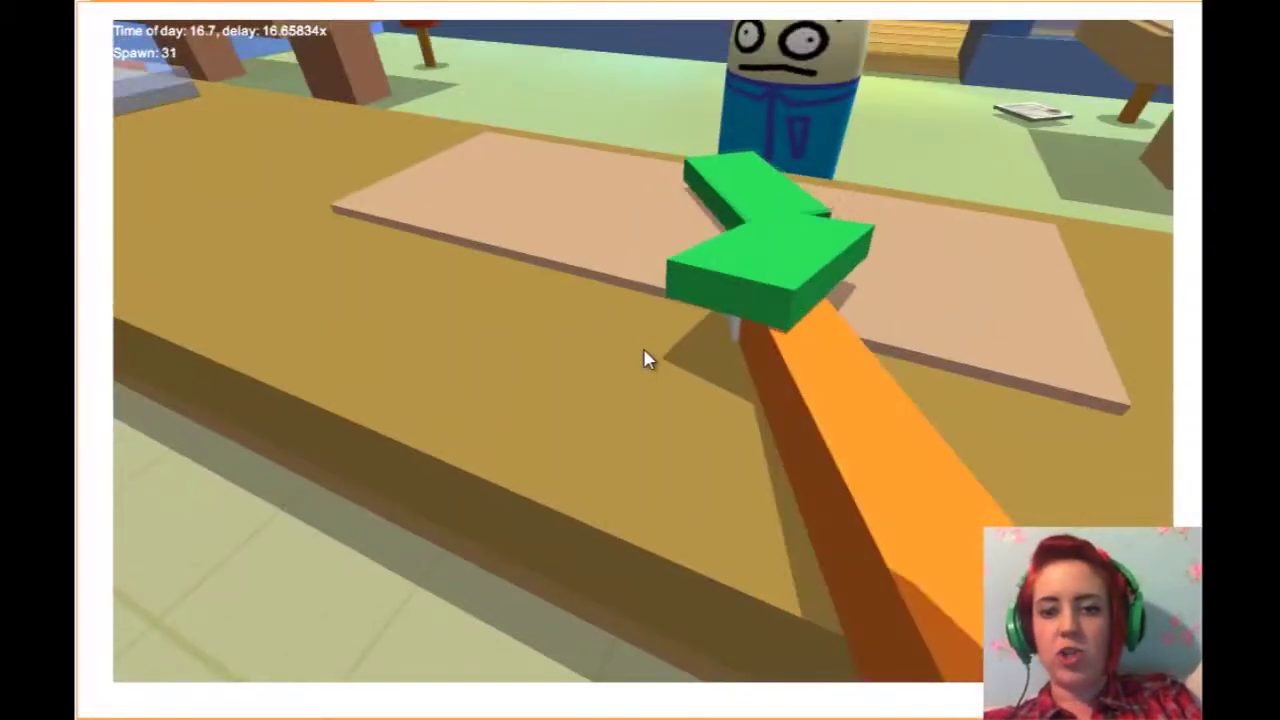
key(w)
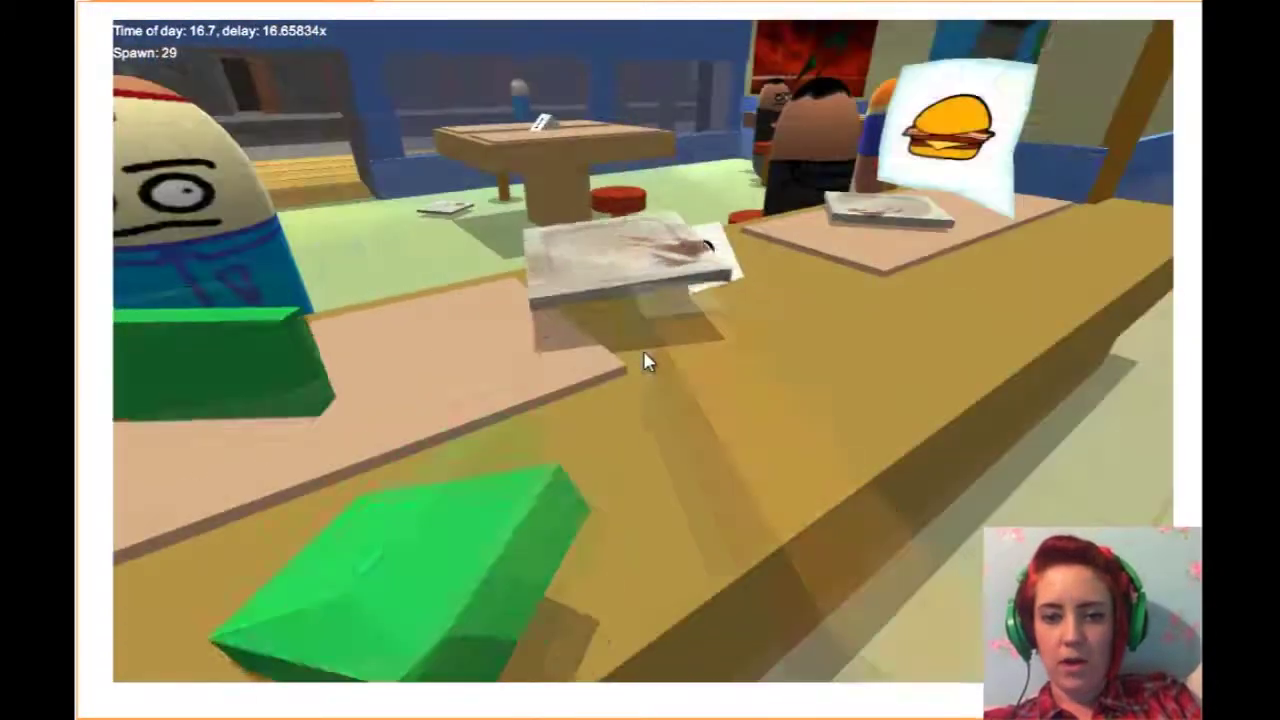
key(w)
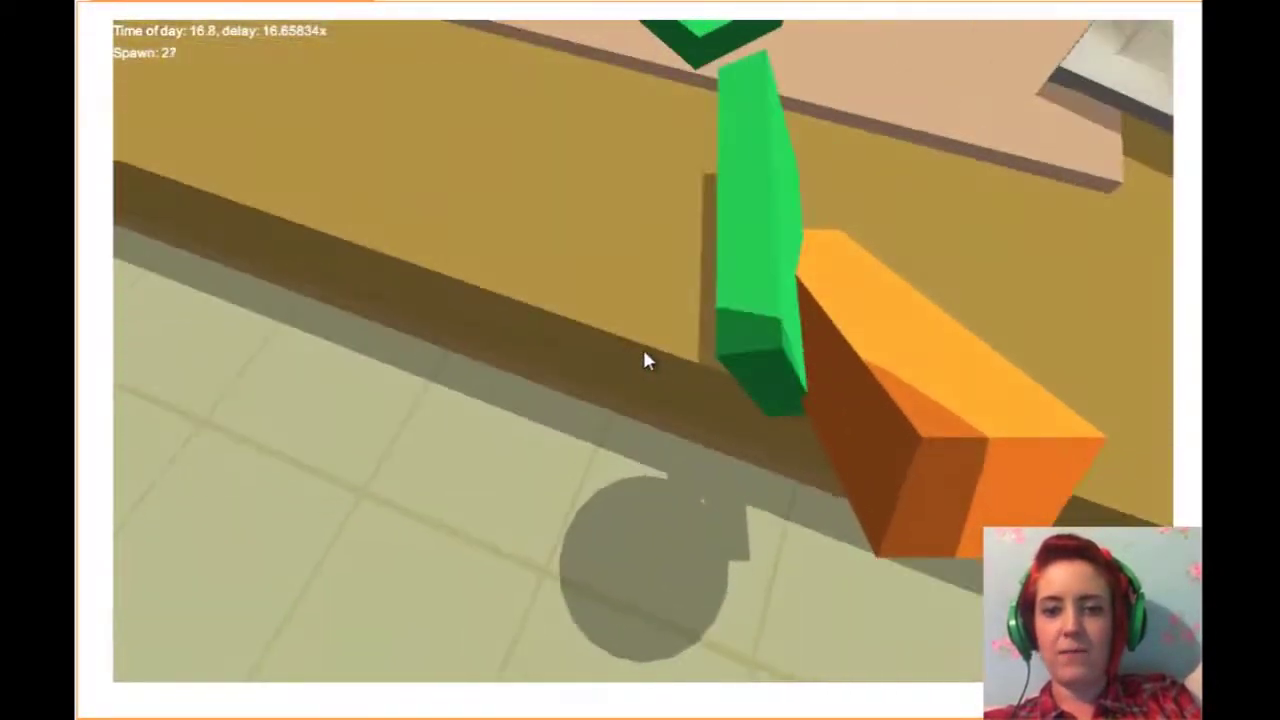
key(w)
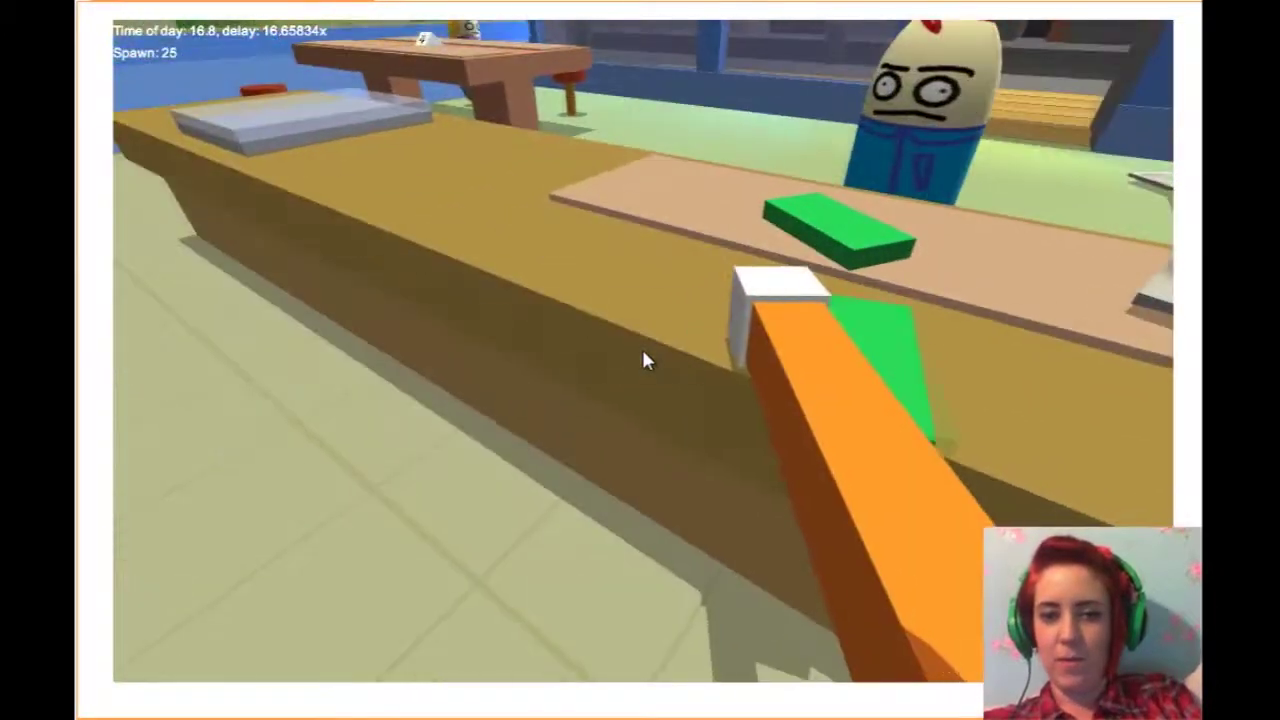
key(w)
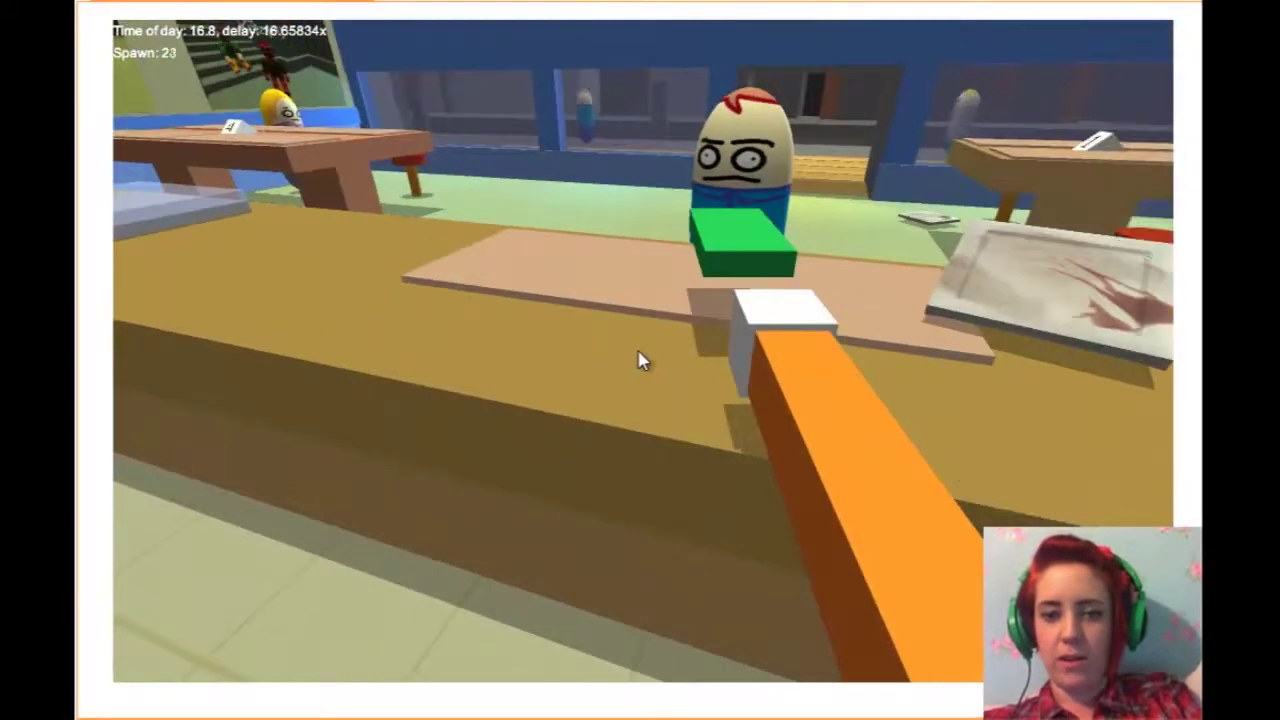
key(w)
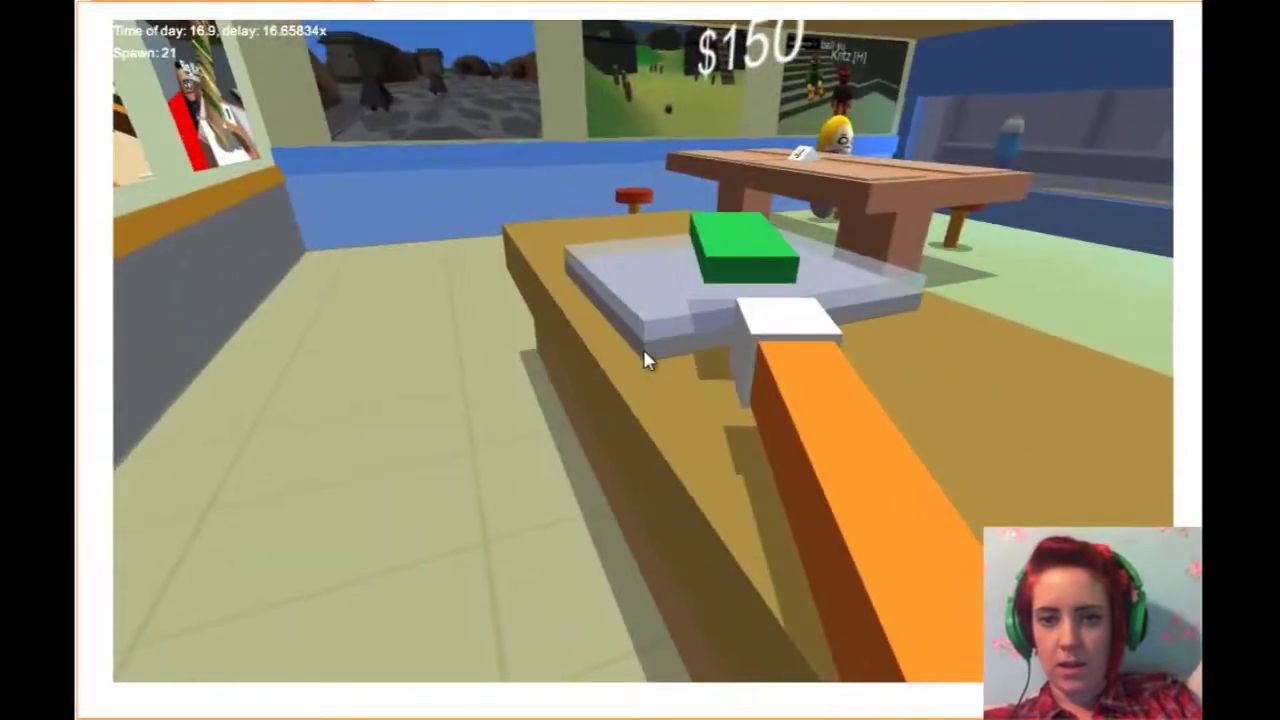
key(w)
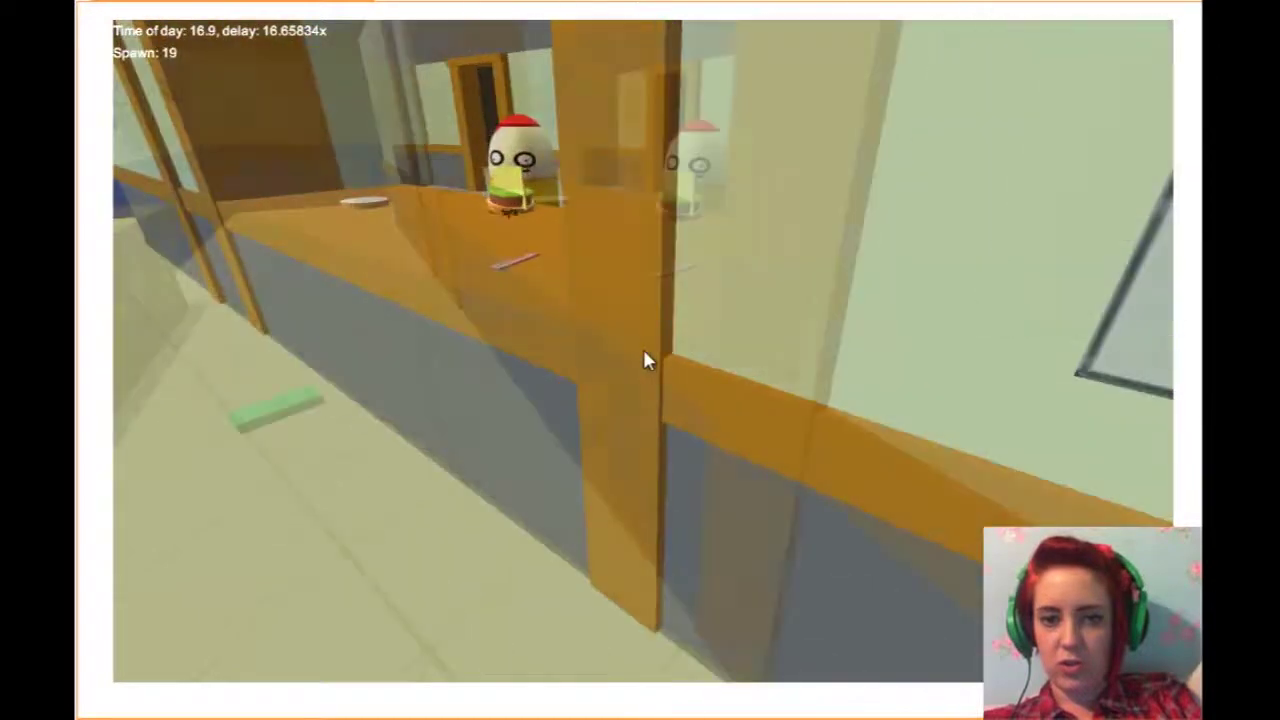
key(w)
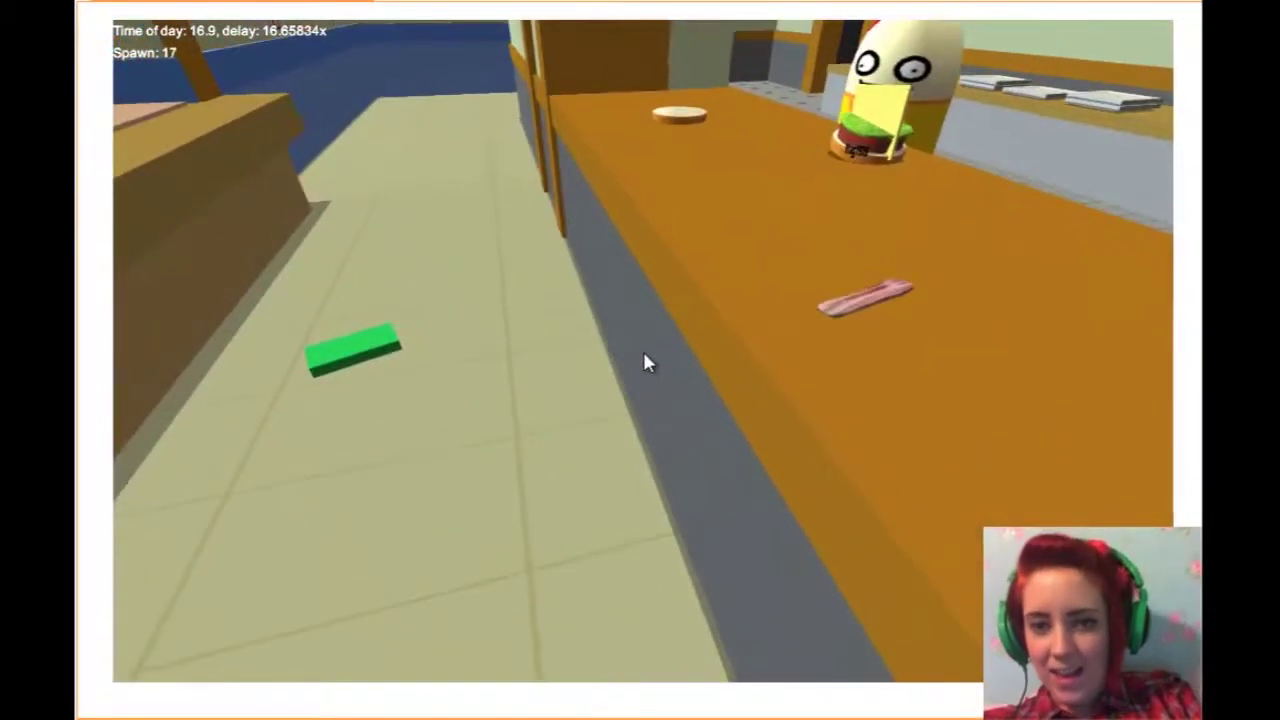
key(w)
key(w)
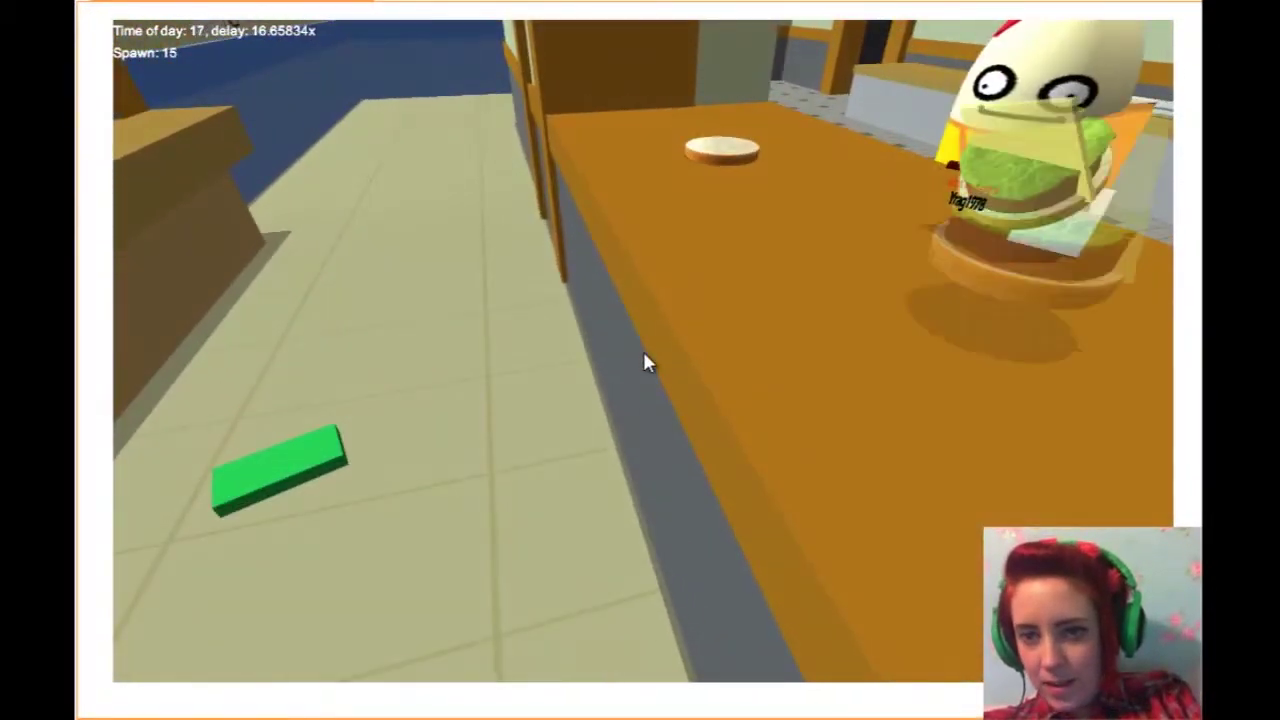
key(w)
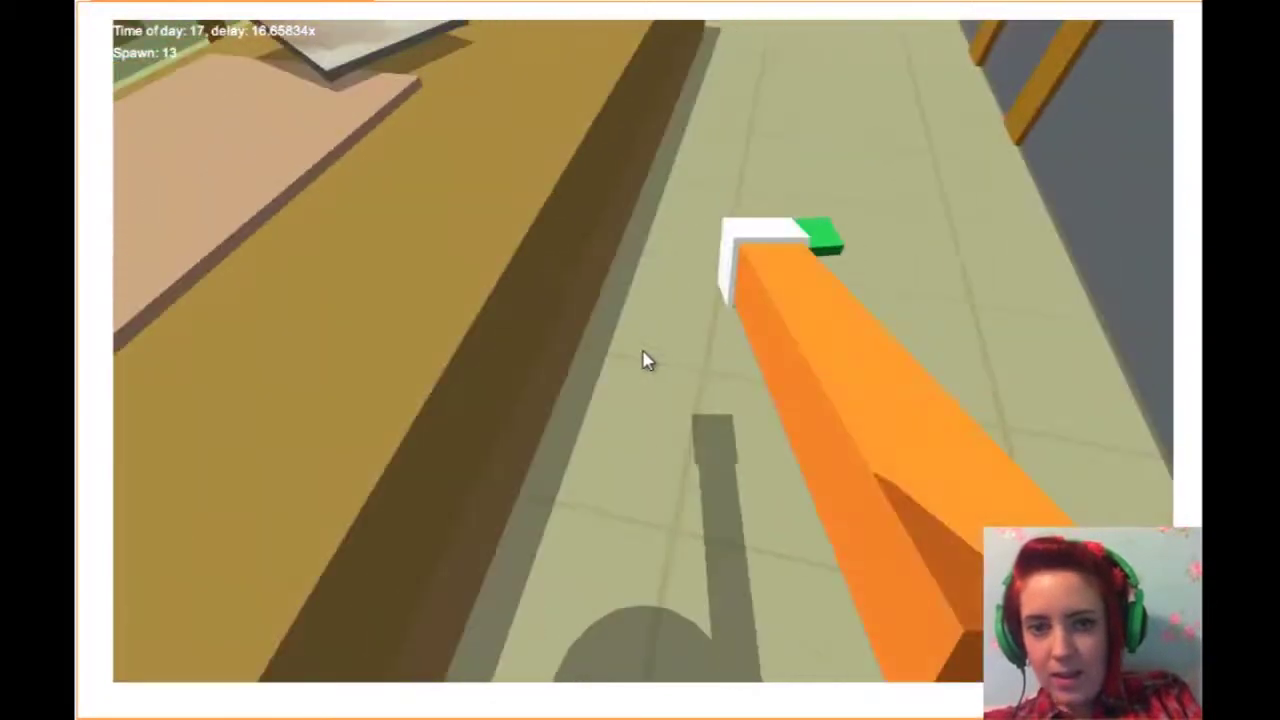
key(w)
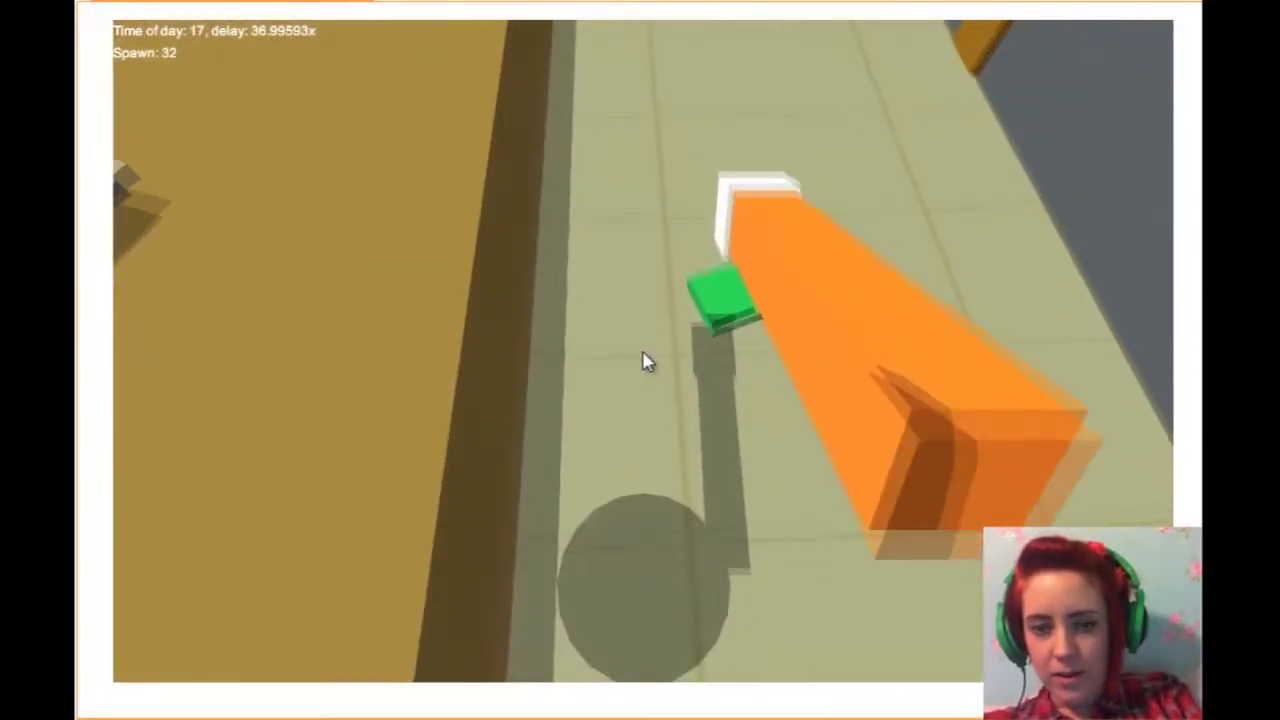
key(w)
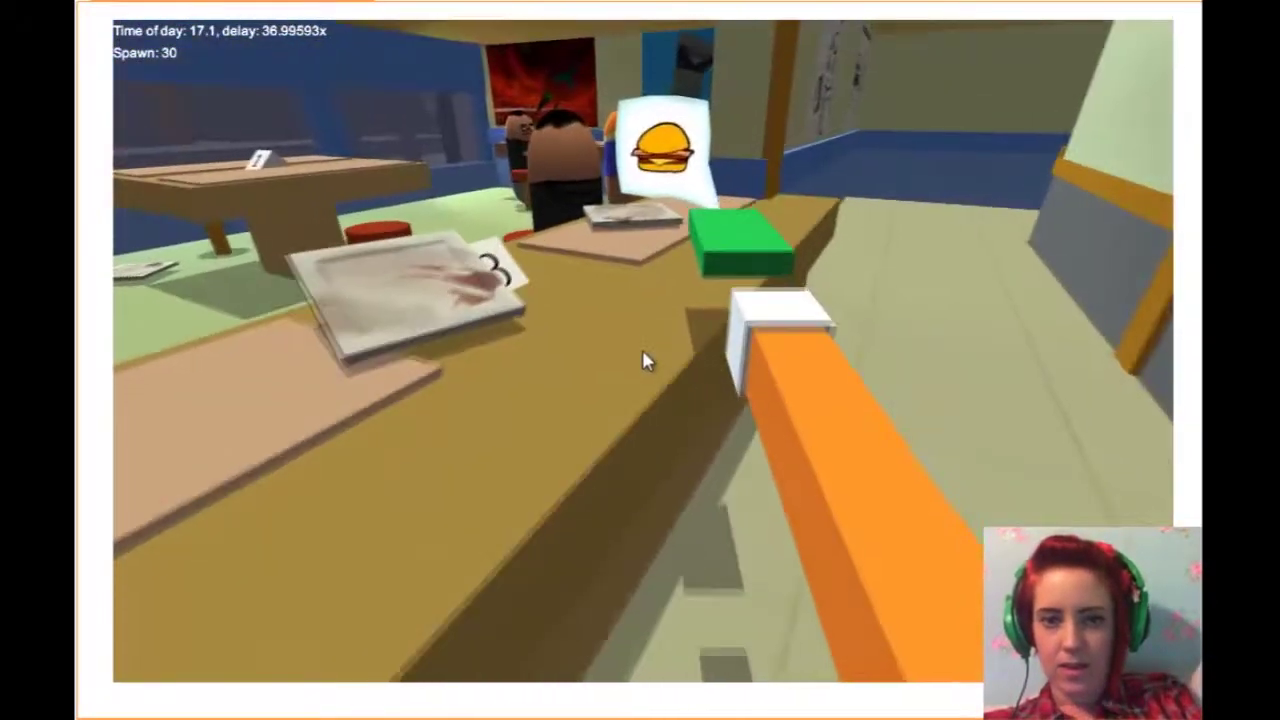
key(w)
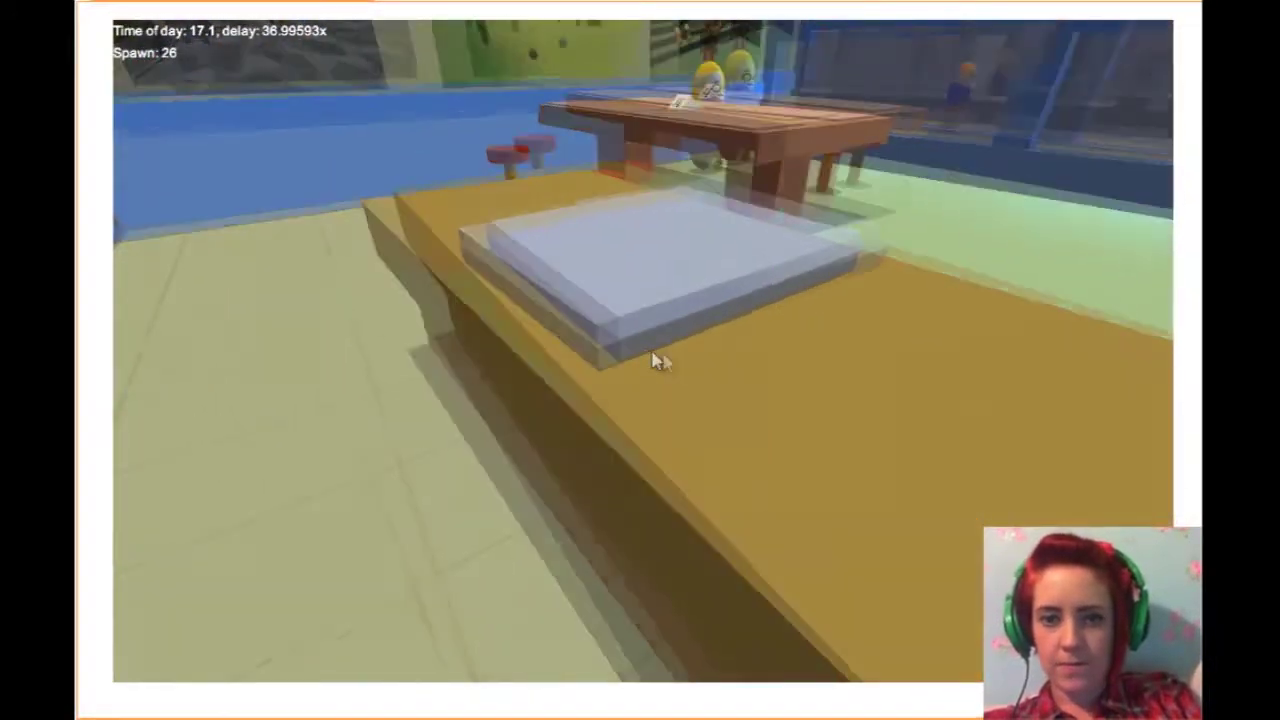
key(w)
key(w)
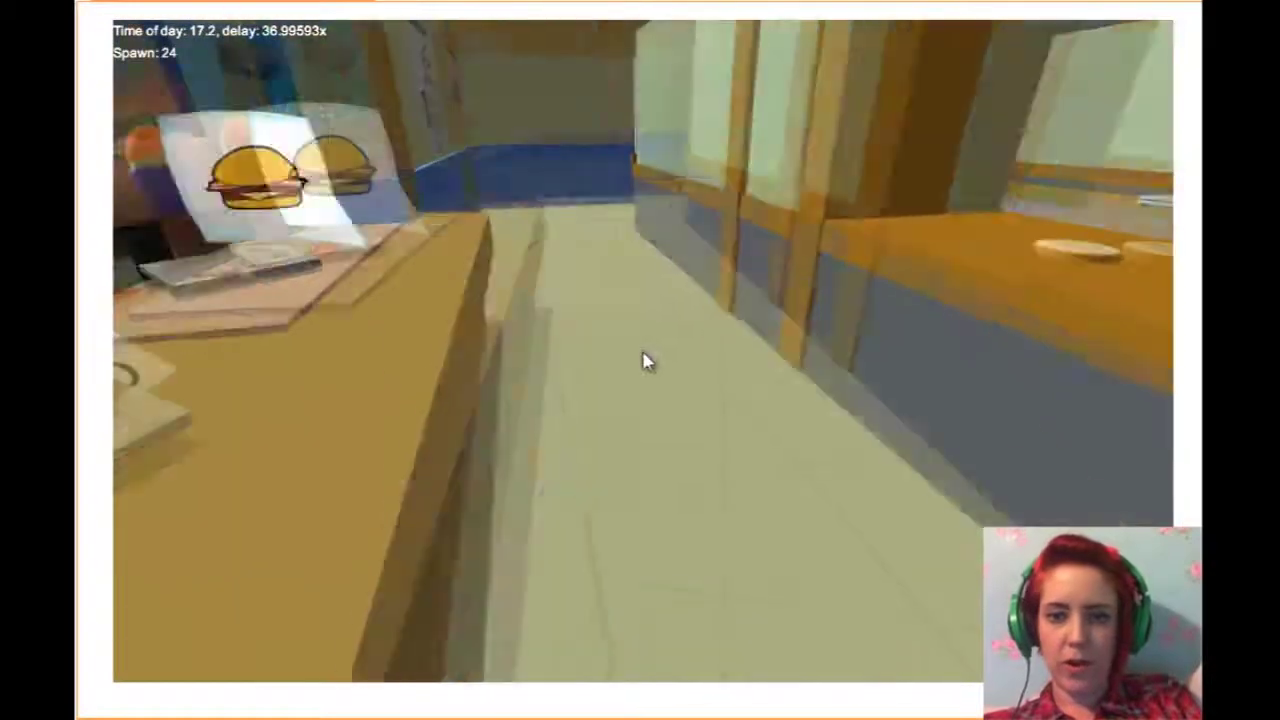
key(w)
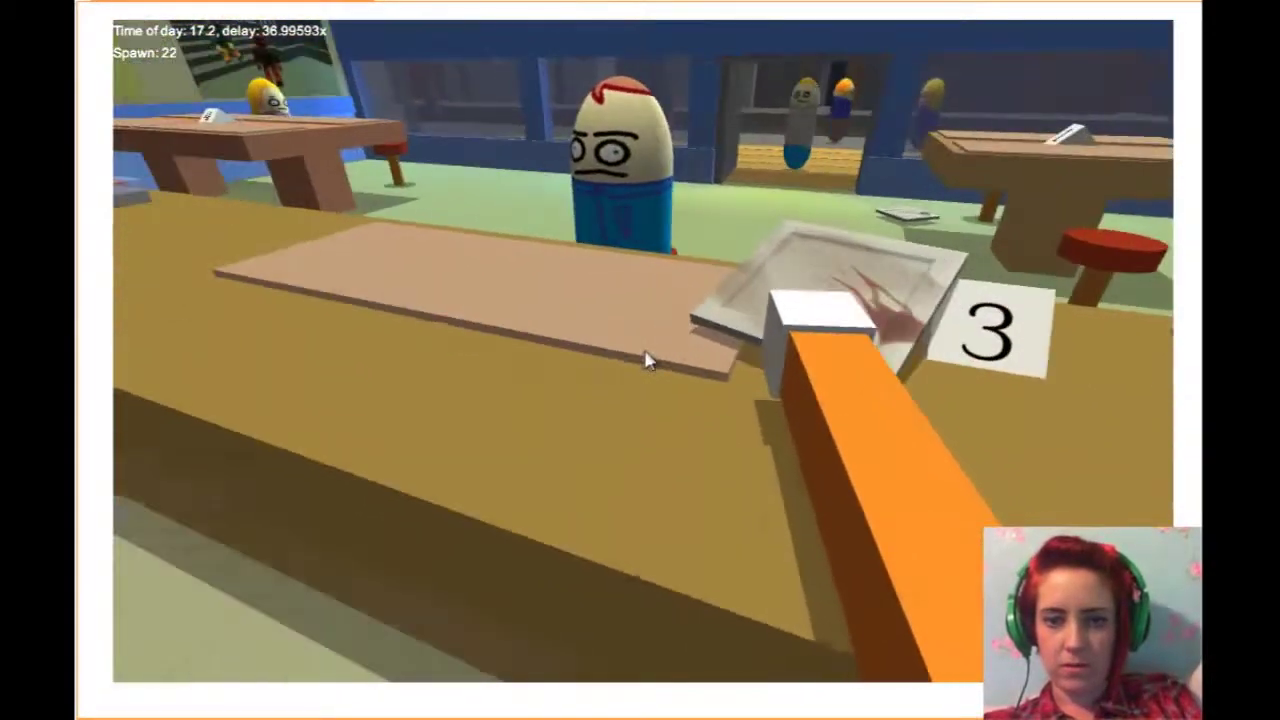
key(w)
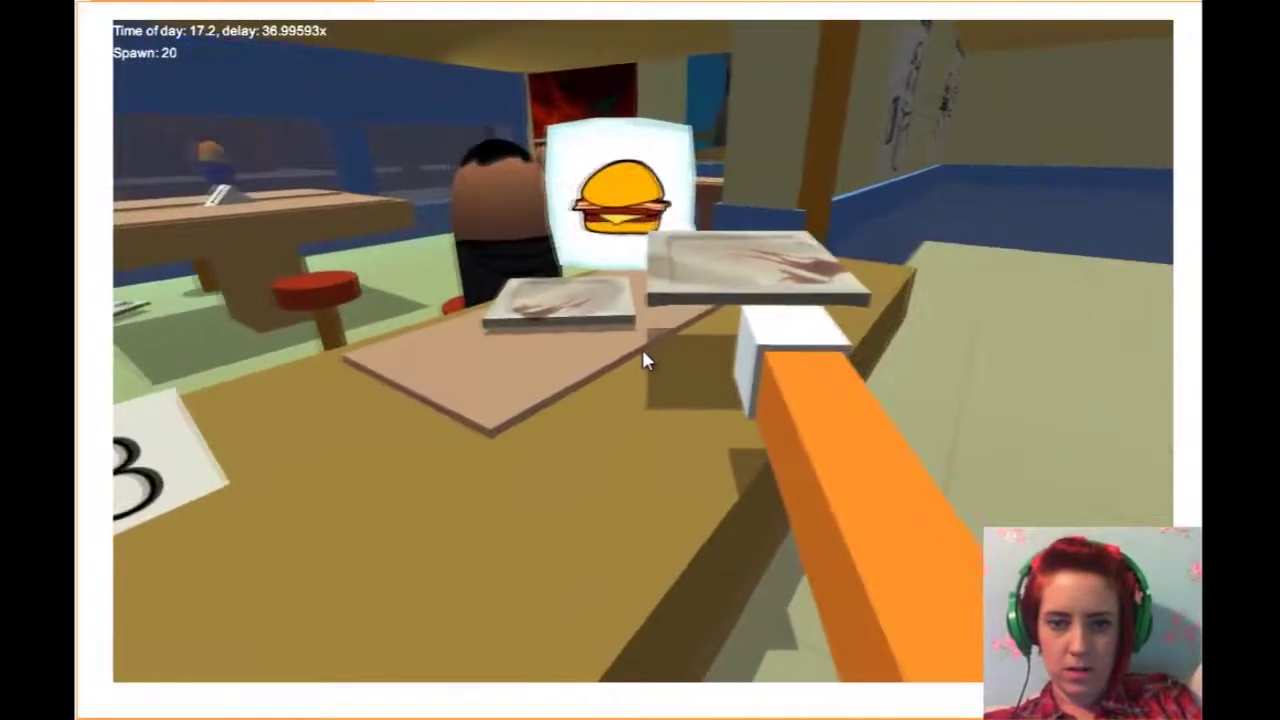